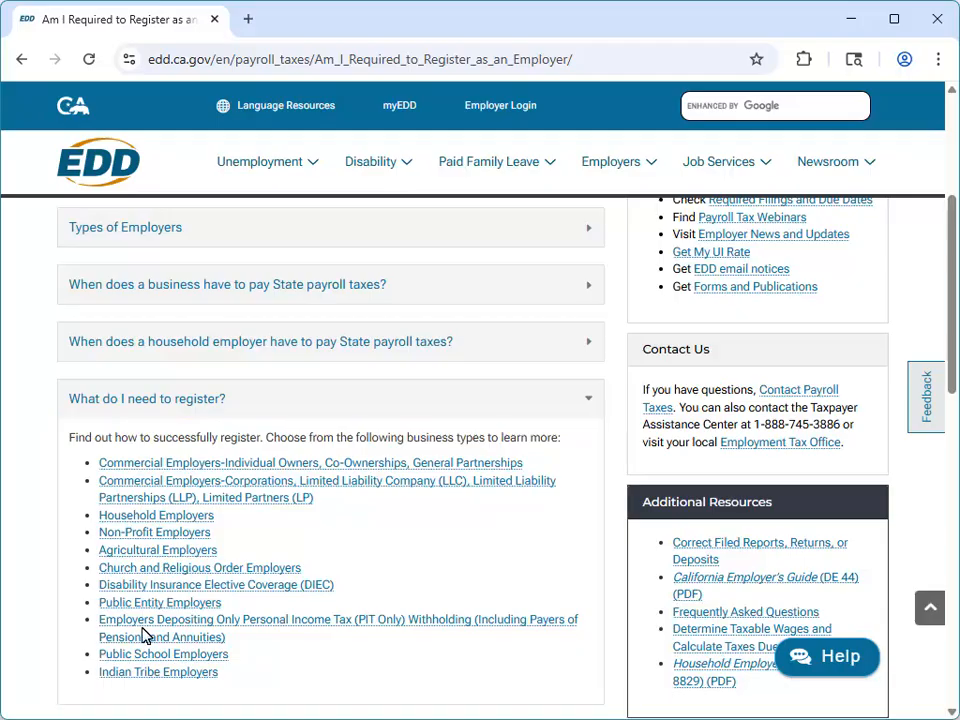
Log in to e-Services for Business from Employer Login with the username and password, and enter the verification code requested by text
left_click(506, 118)
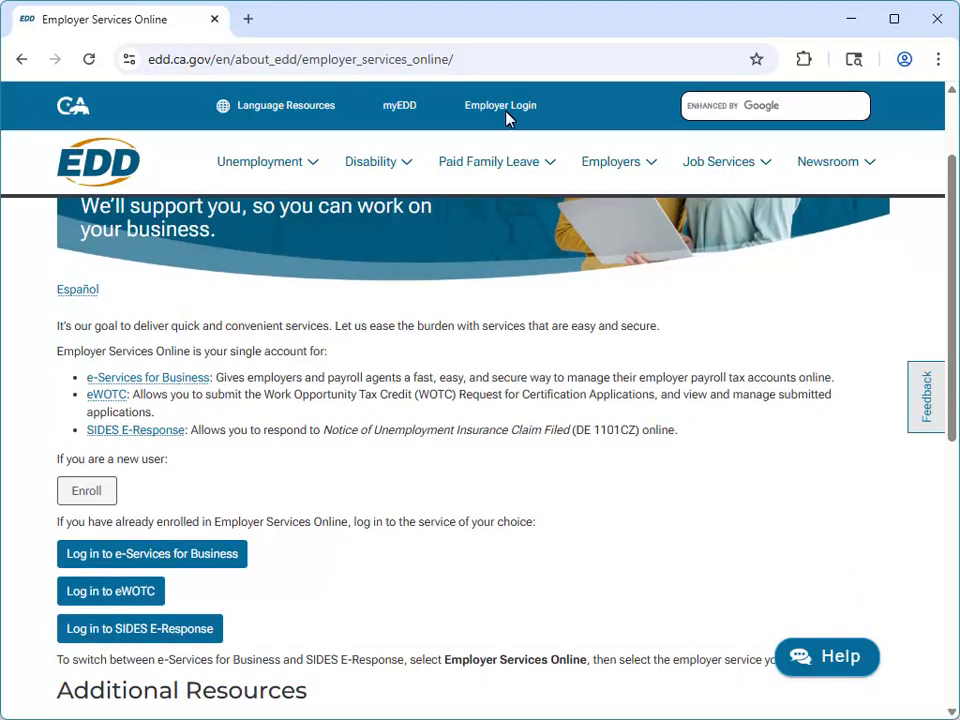
left_click(157, 567)
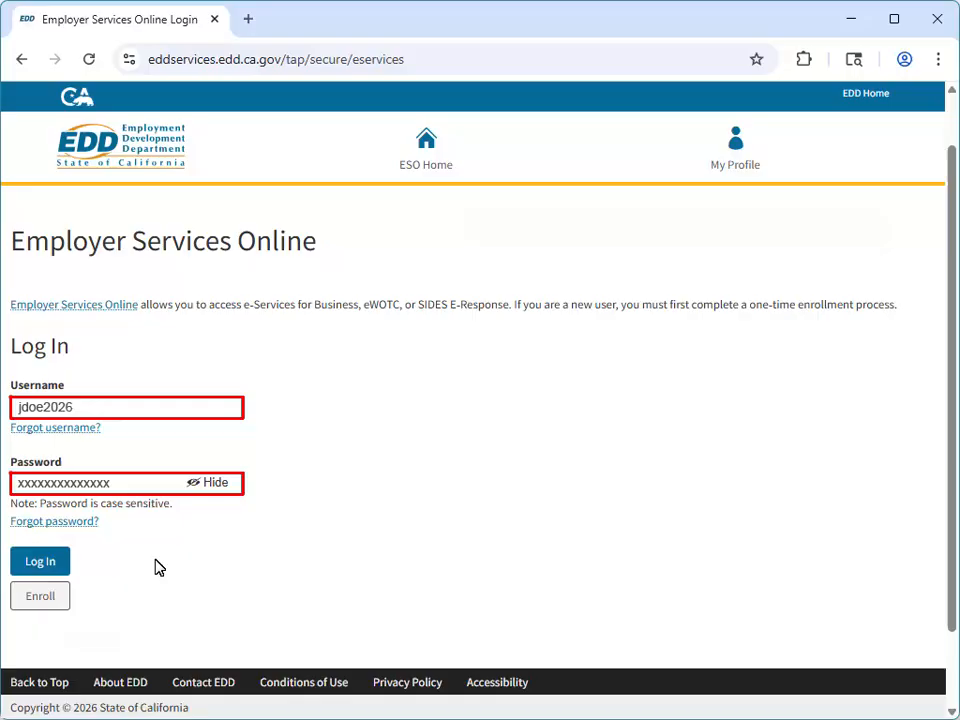
left_click(41, 568)
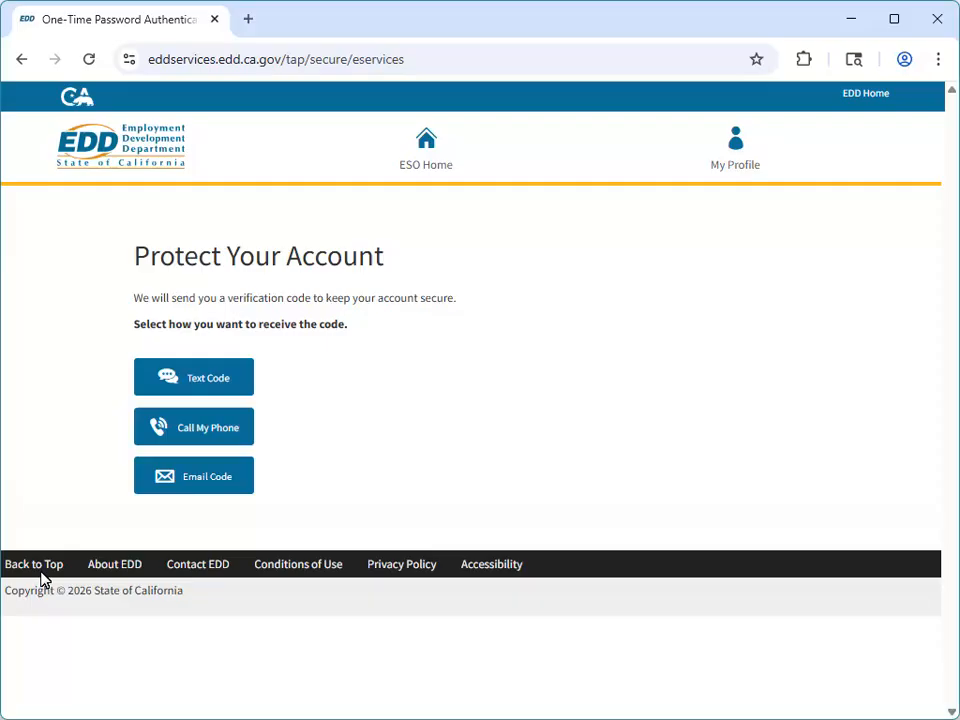
left_click(200, 378)
type("xxxxxxx")
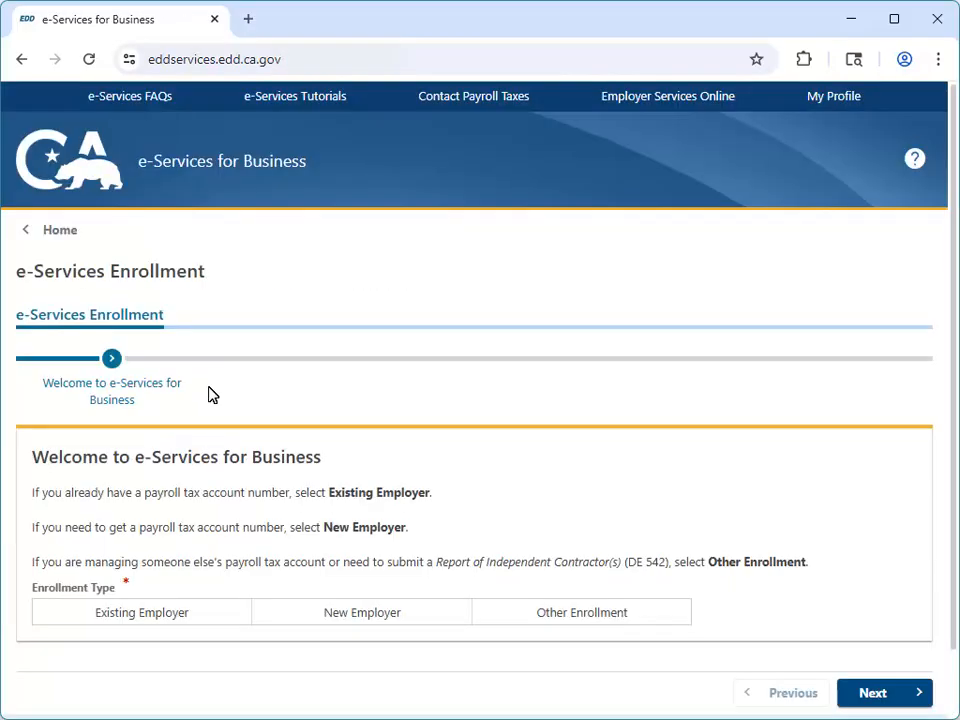
Choose New Employer as the enrollment type and start the registration for an Employer Payroll Tax Account Number
left_click(369, 629)
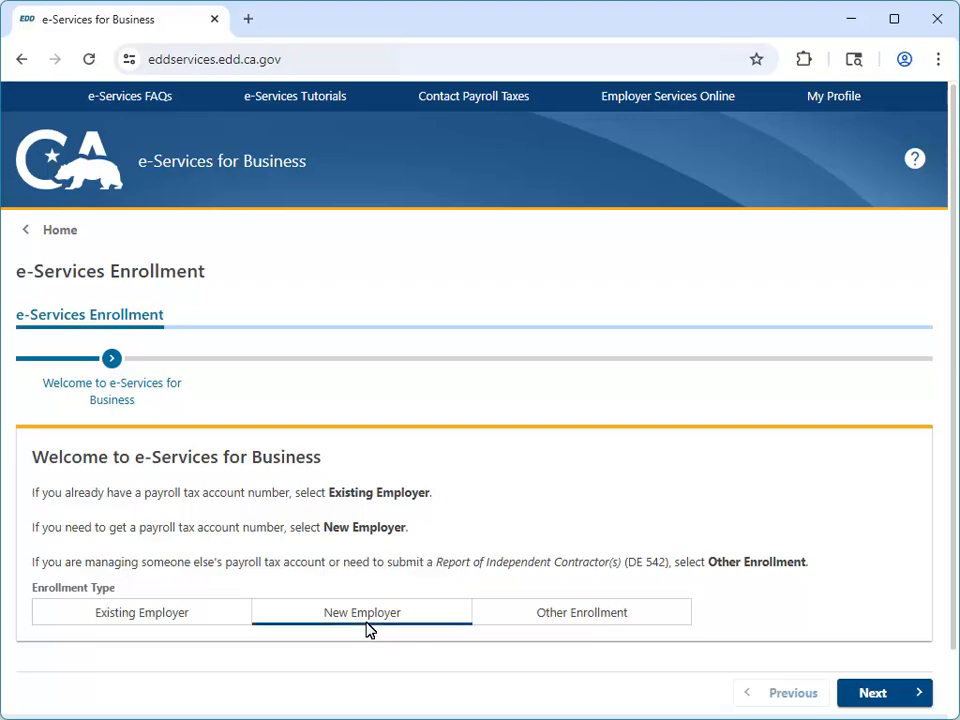
left_click(878, 707)
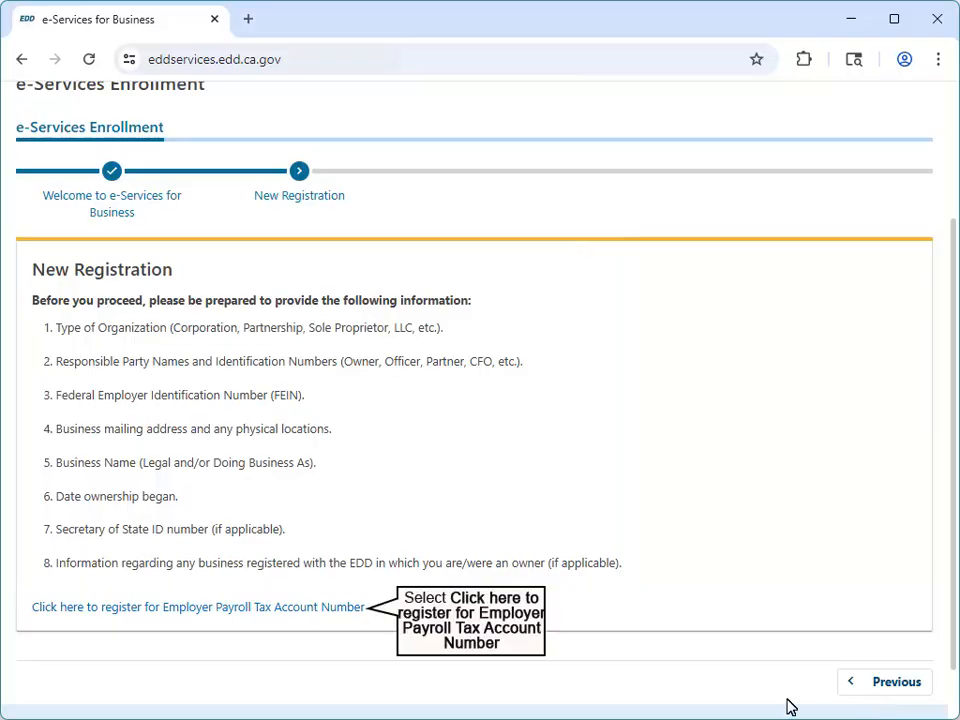
left_click(195, 609)
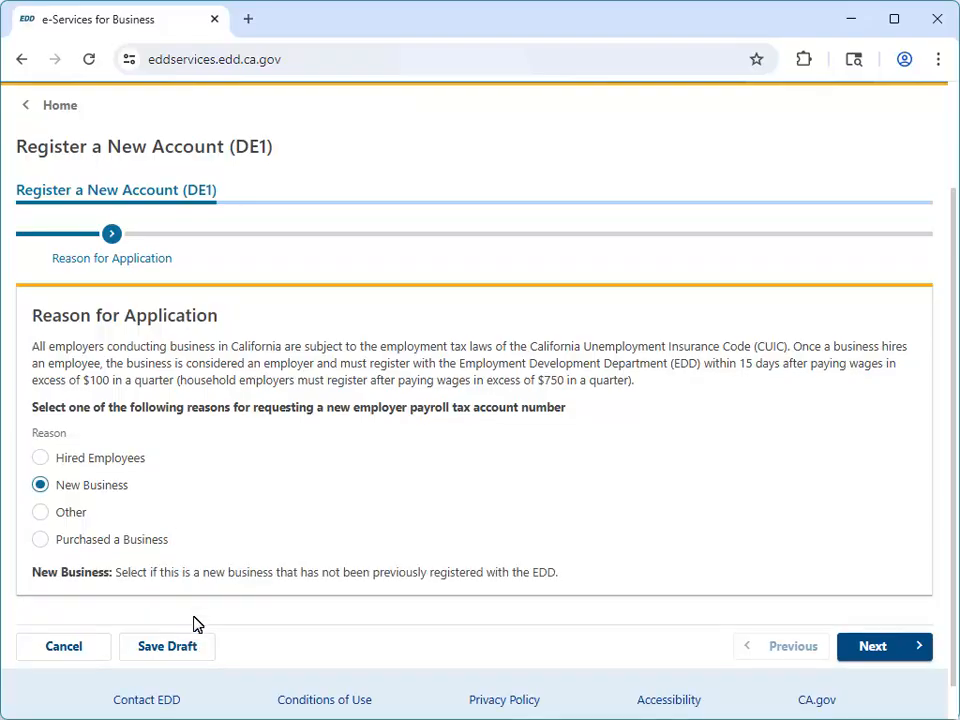
Give New Business as the application reason, and set the employer type to Commercial and the organization type to Corporation
left_click(876, 656)
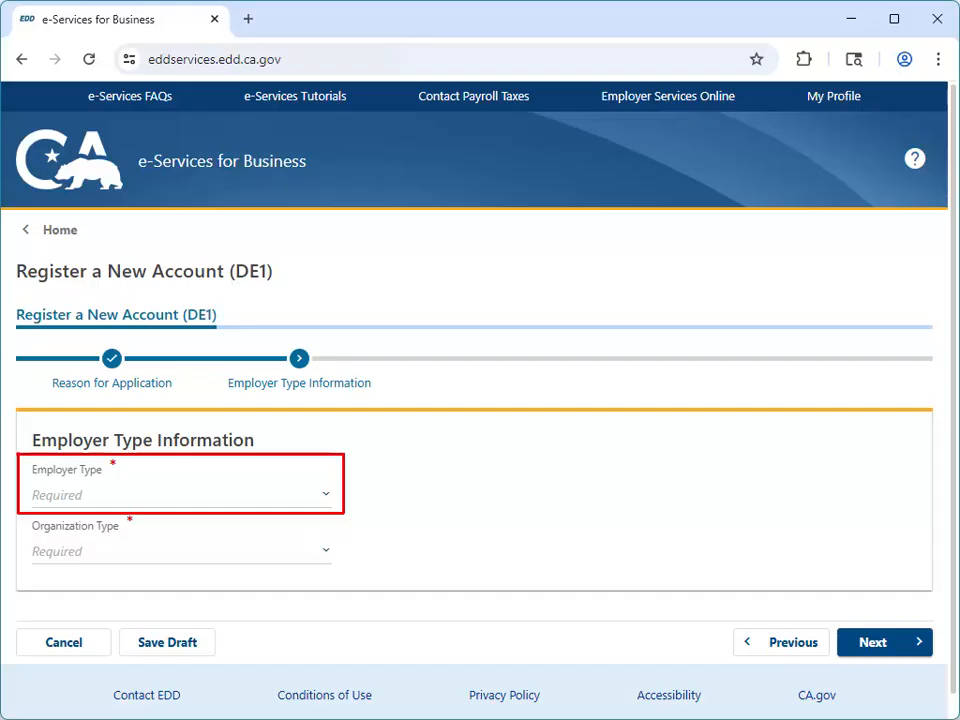
left_click(303, 490)
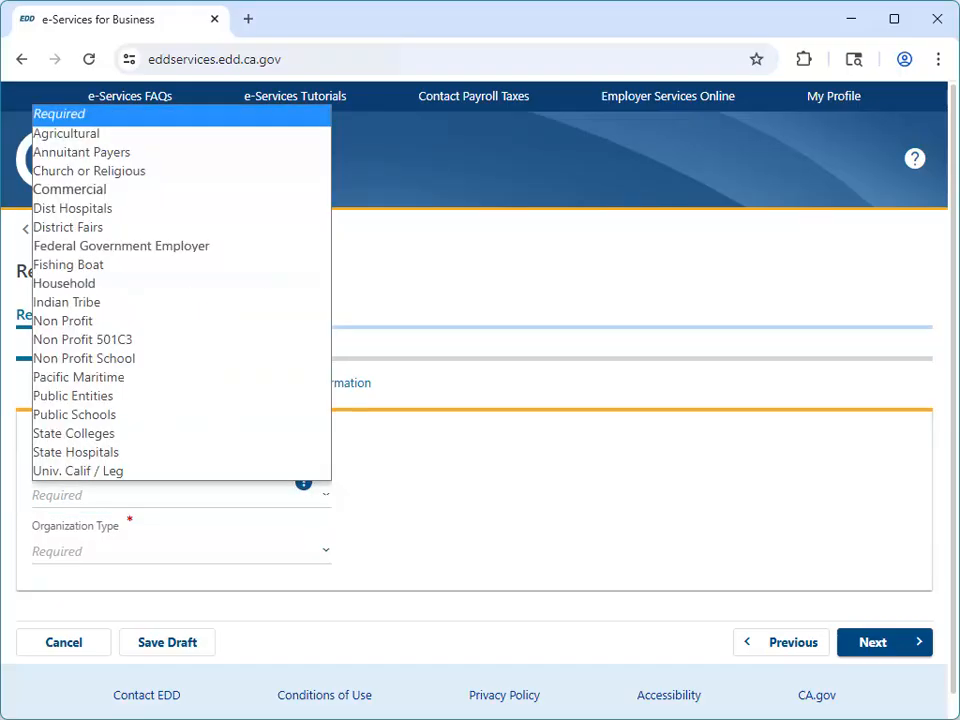
left_click(120, 190)
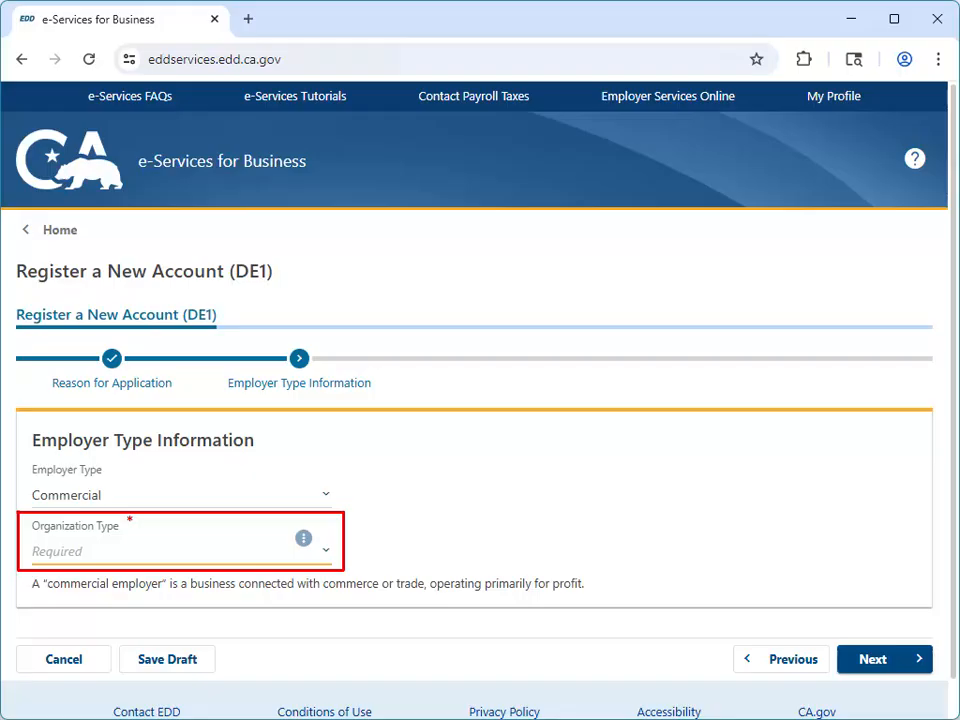
left_click(325, 550)
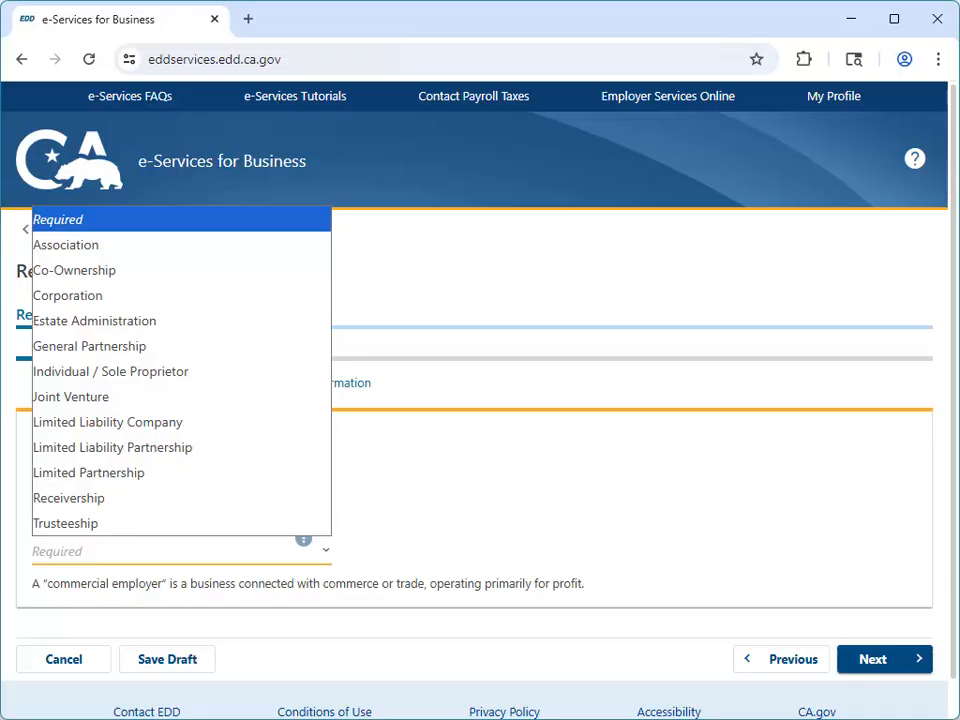
left_click(110, 296)
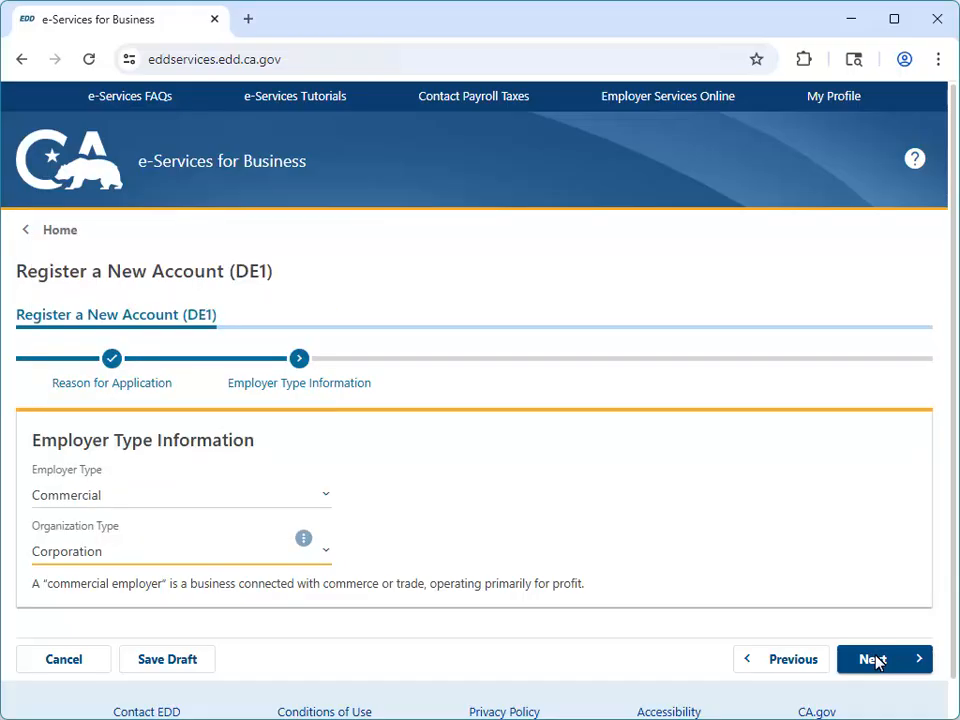
left_click(877, 666)
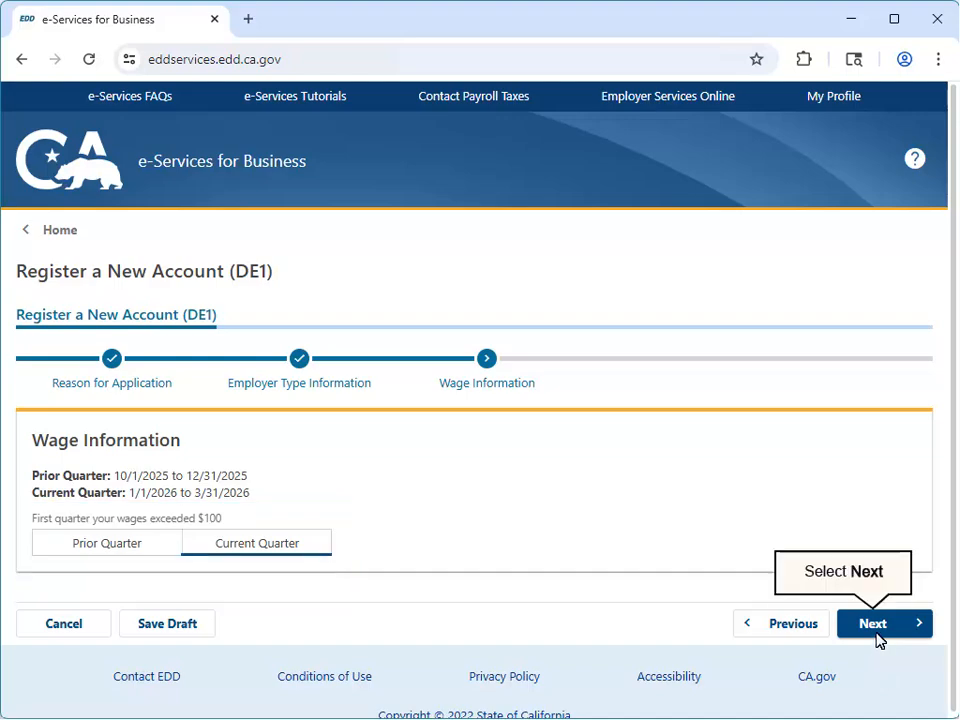
Report Current Quarter as the first quarter wages exceeded $100, and complete the employee information for workers in California
left_click(875, 630)
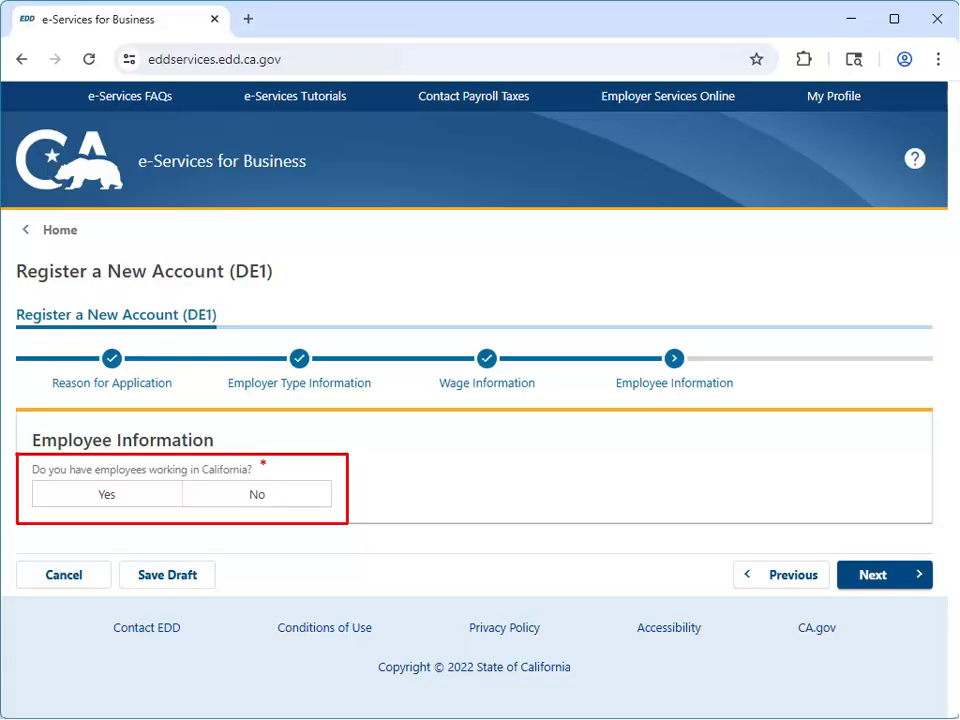
left_click(879, 584)
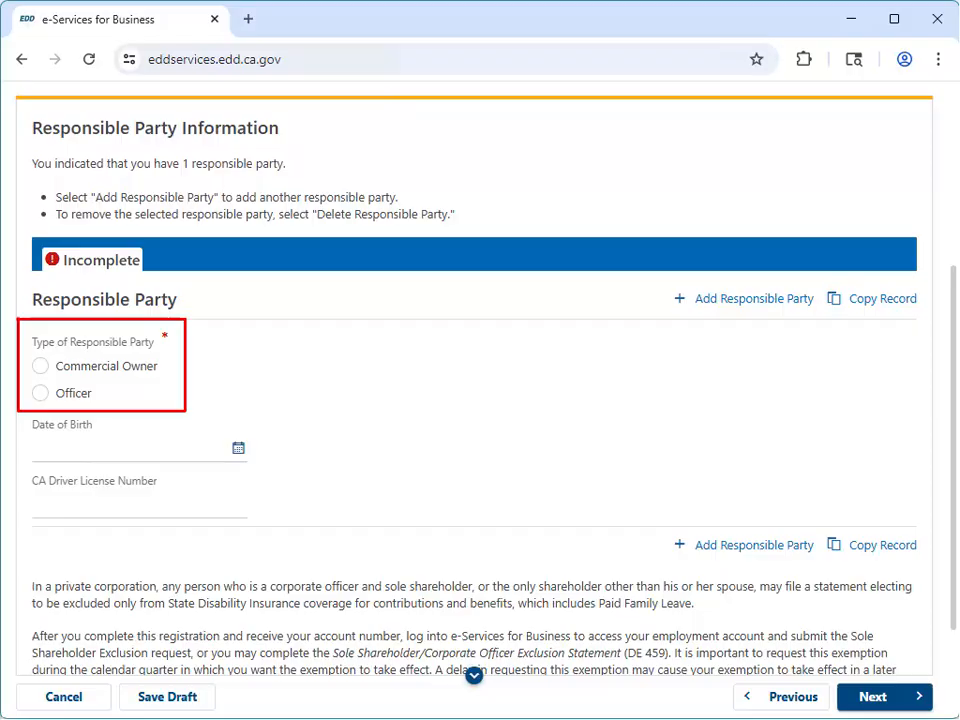
Complete the responsible party as an Officer titled President with ID type SSN, entering the ID number and the party's first and last name
left_click(40, 393)
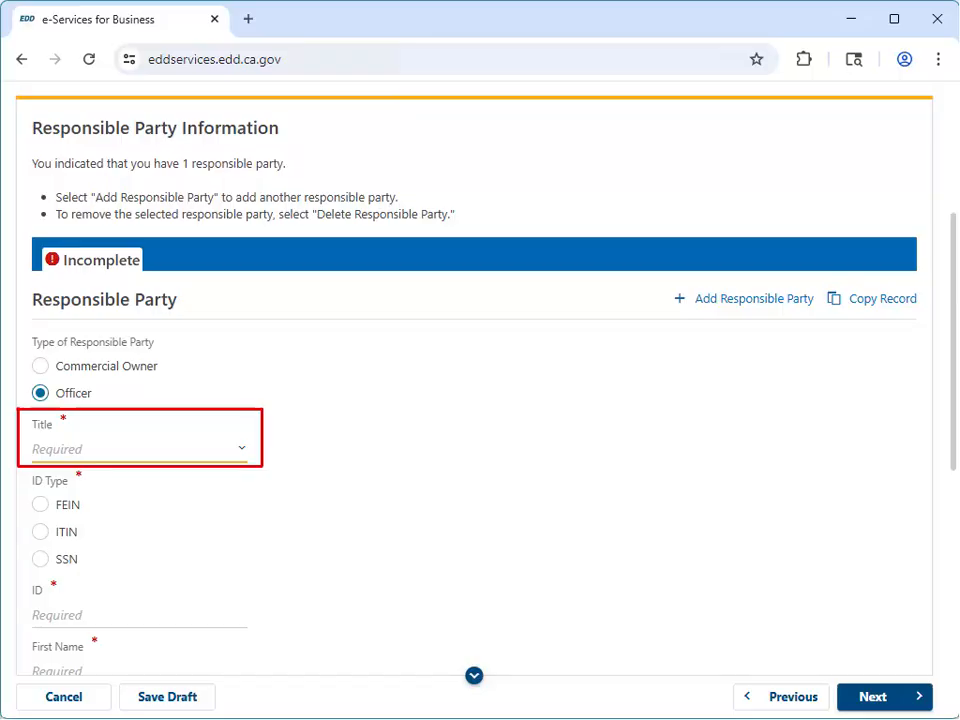
left_click(241, 448)
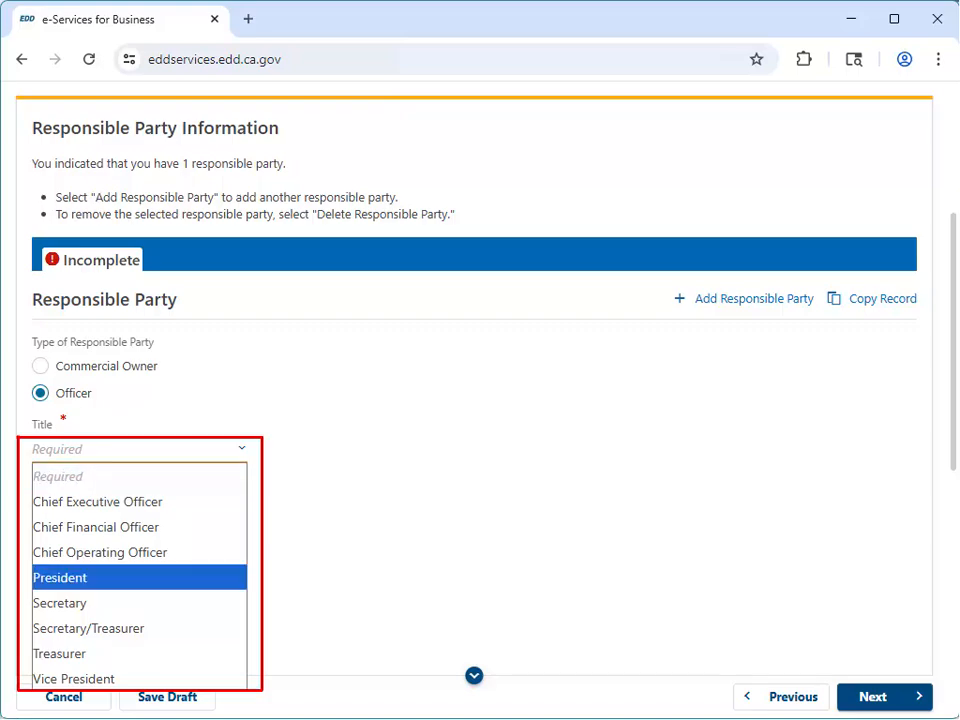
left_click(139, 577)
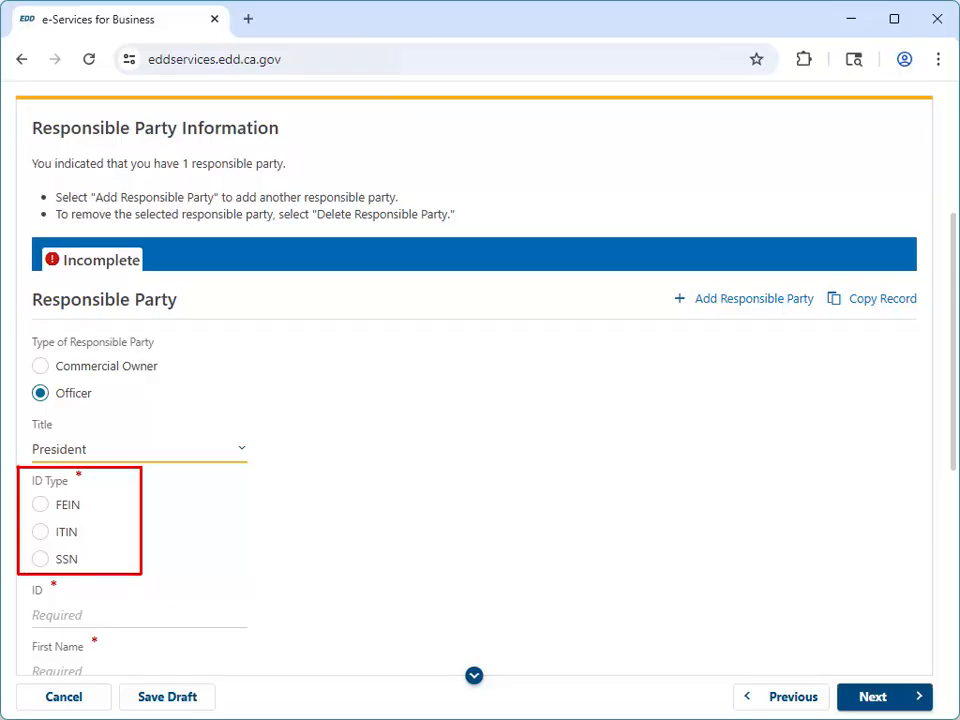
left_click(40, 559)
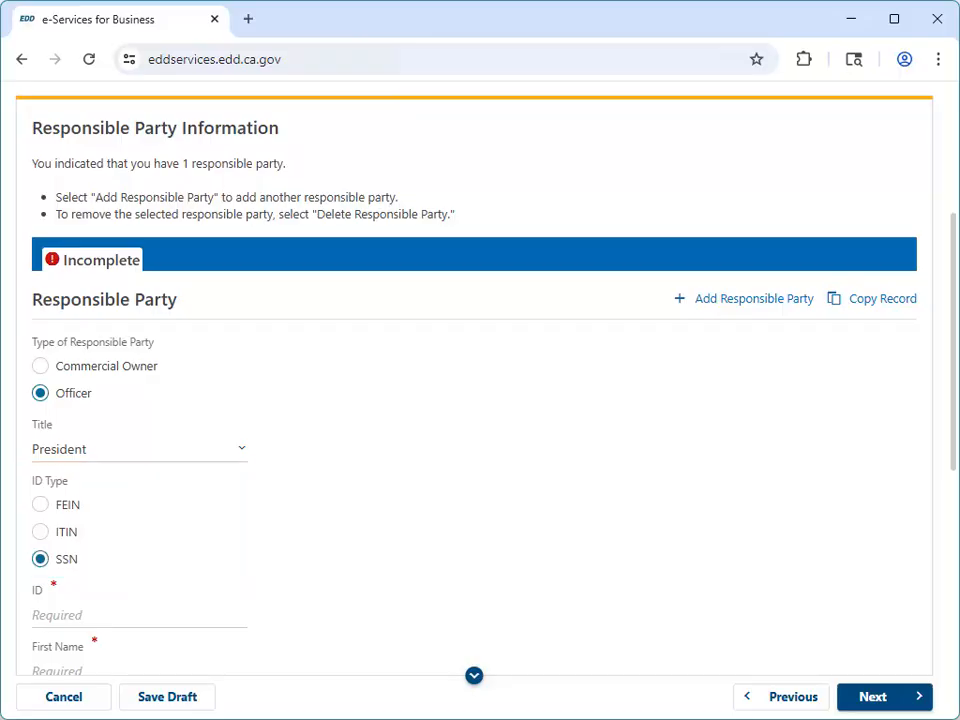
scroll(474, 378, "down", 1)
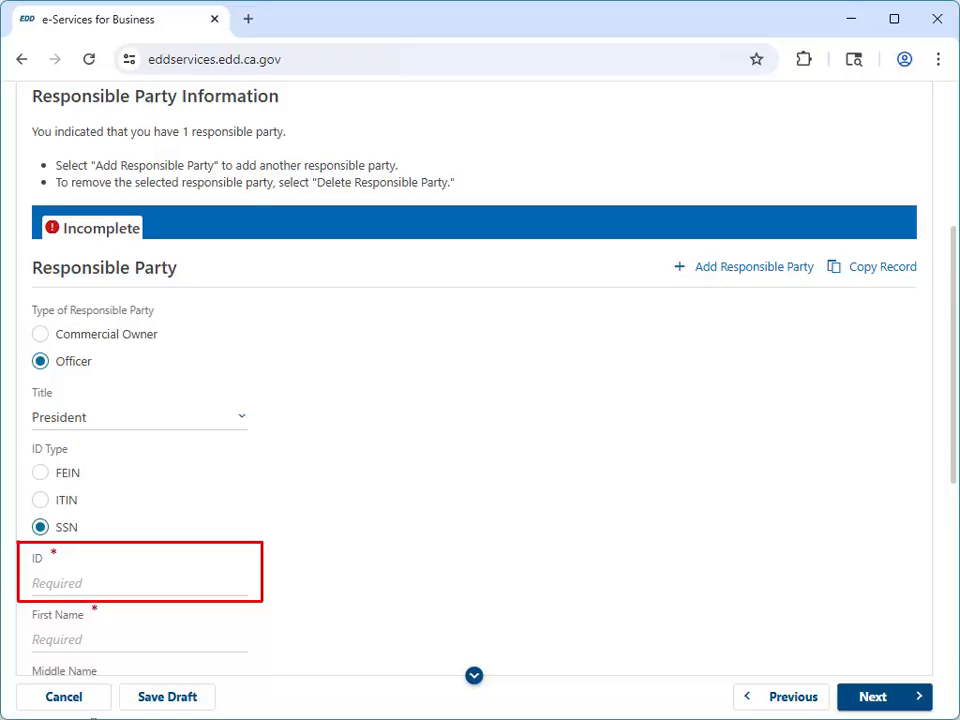
scroll(474, 378, "down", 1)
scroll(474, 378, "down", 5)
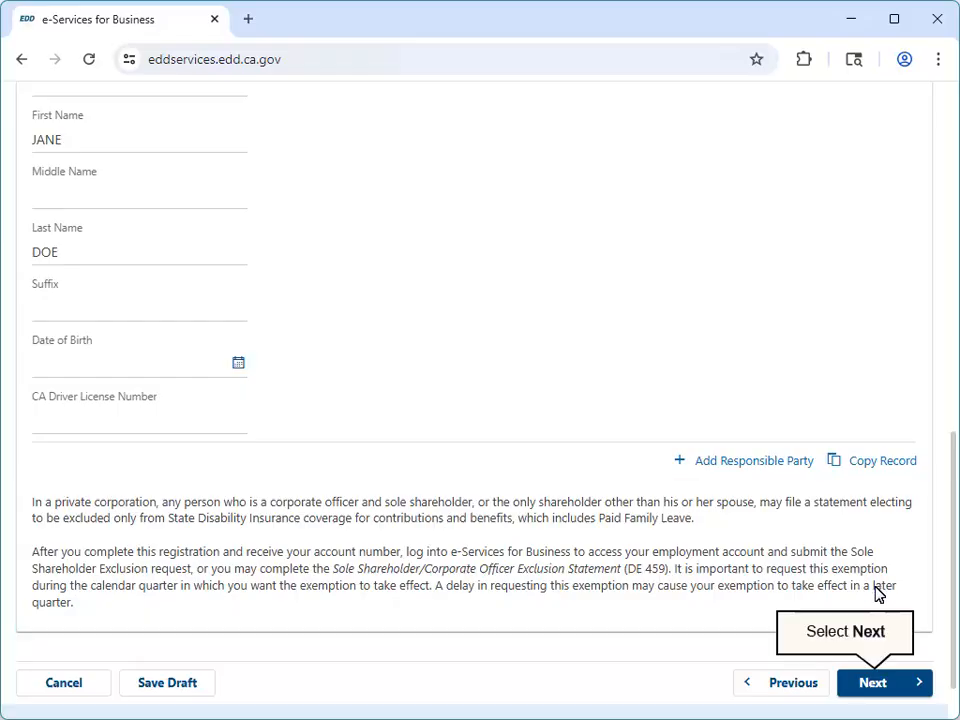
left_click(872, 684)
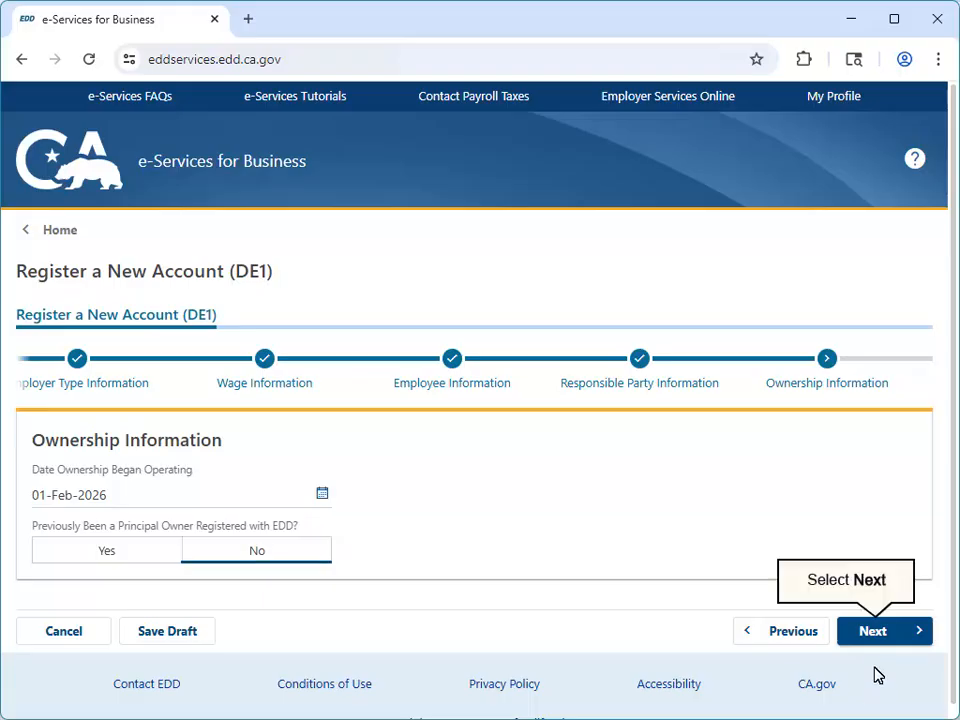
Give 01-Feb-2026 as the ownership start with No prior EDD registration, and set the industry activity to Other with "Description." as the product/service
left_click(876, 640)
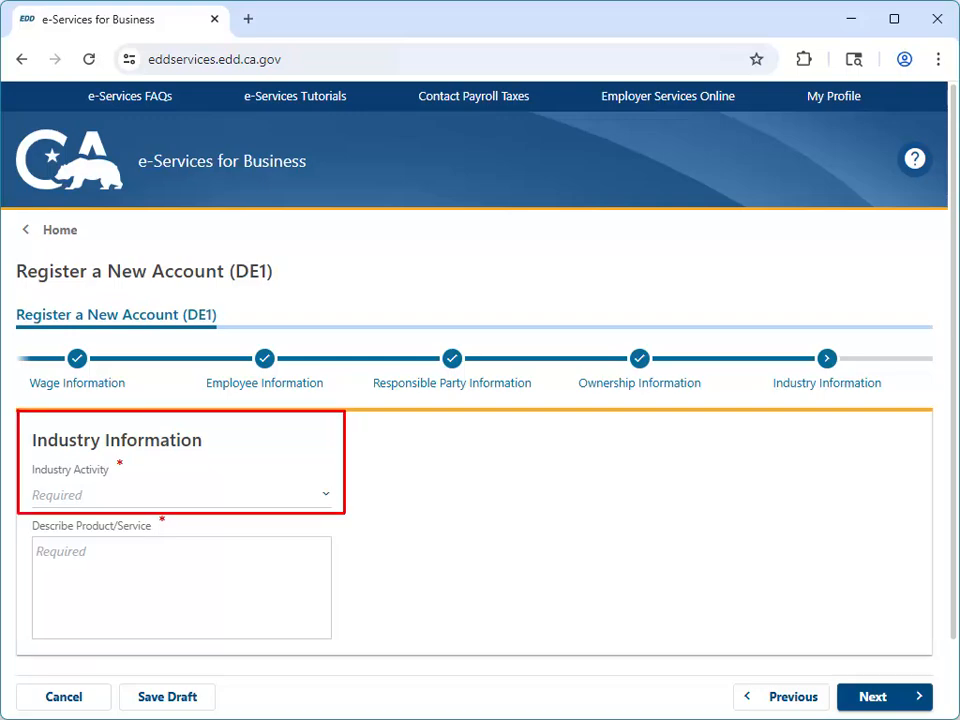
left_click(325, 494)
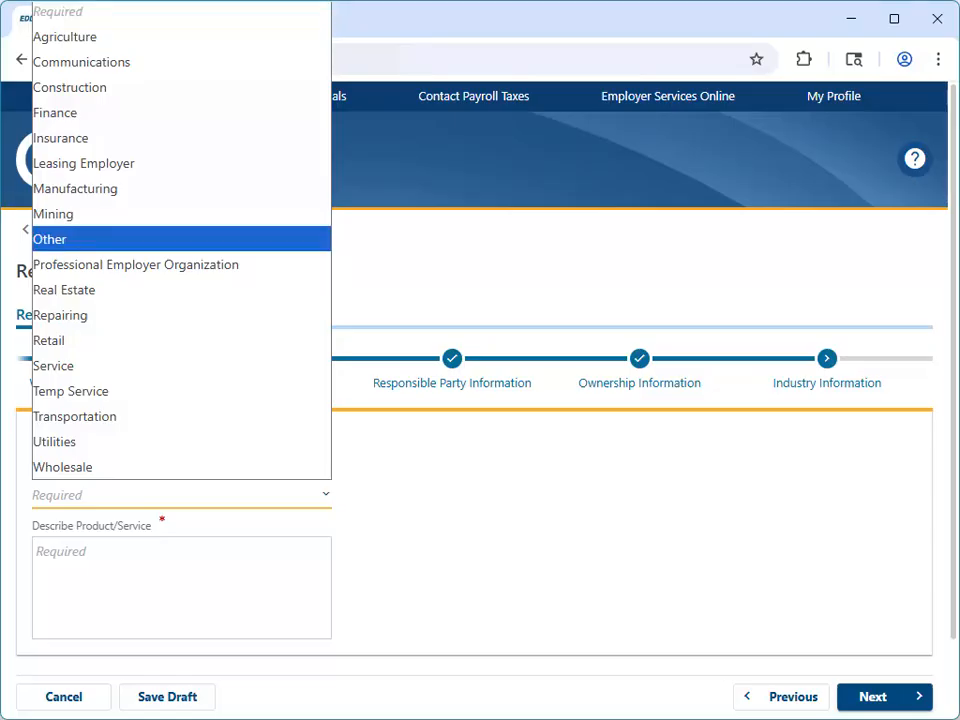
key("Return")
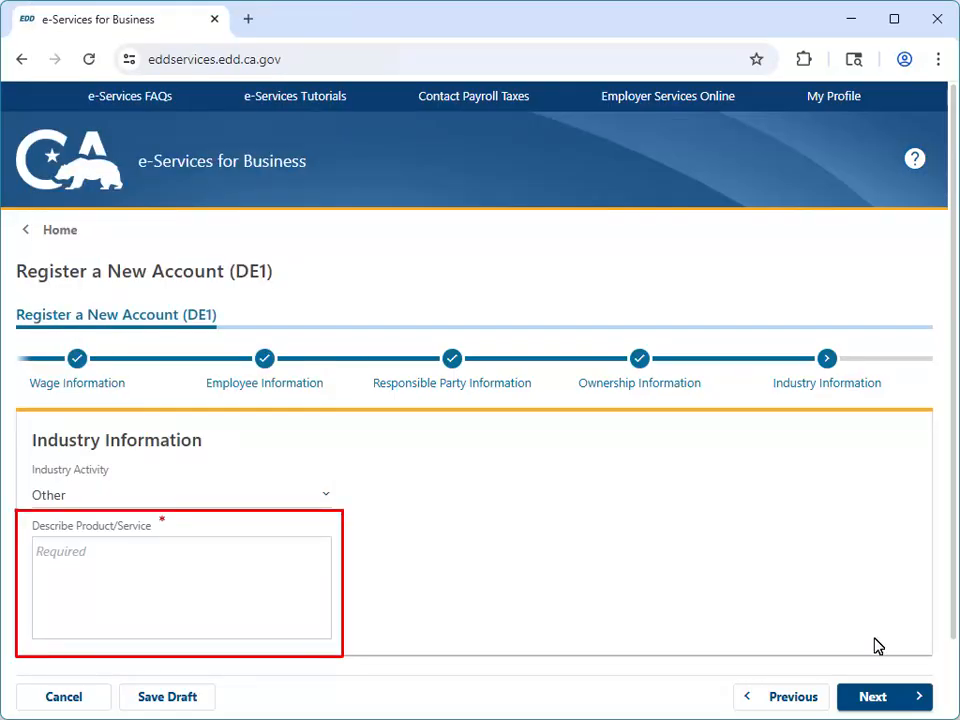
type("Description.")
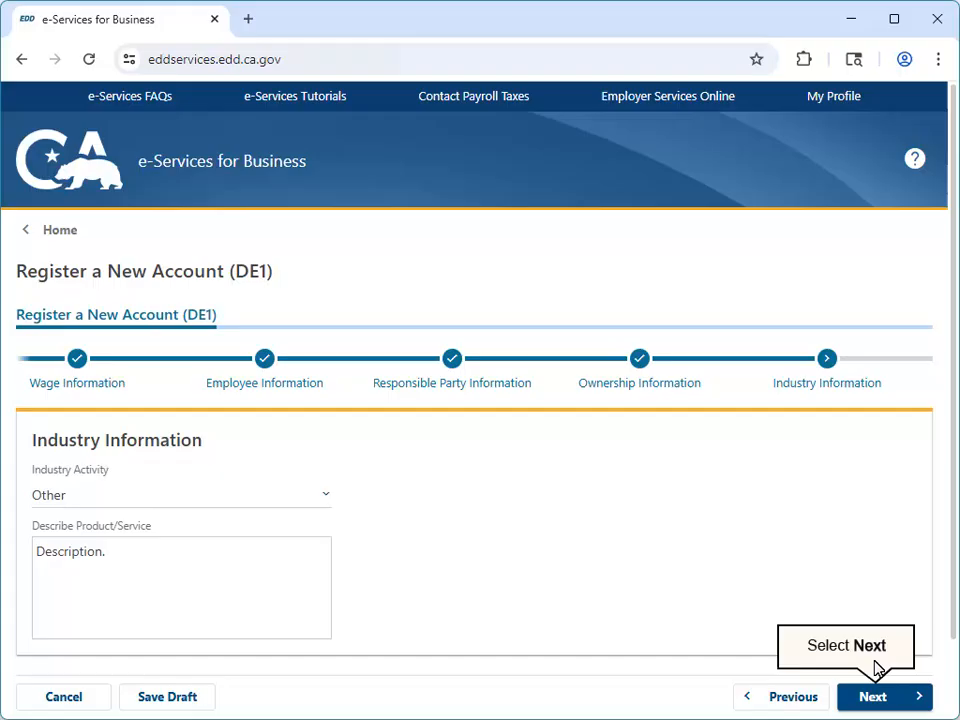
left_click(873, 697)
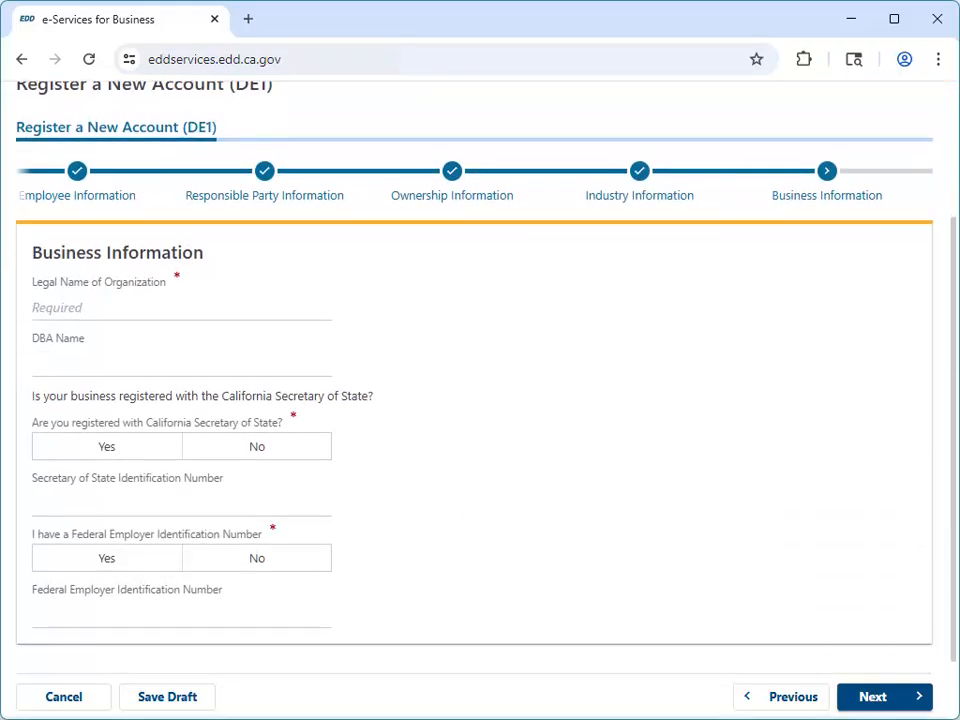
Enter SMALL BUSINESS as the legal name, and answer Yes to both registration questions with the Secretary of State and Federal Employer Identification Numbers
type("SMALL BUSINESS")
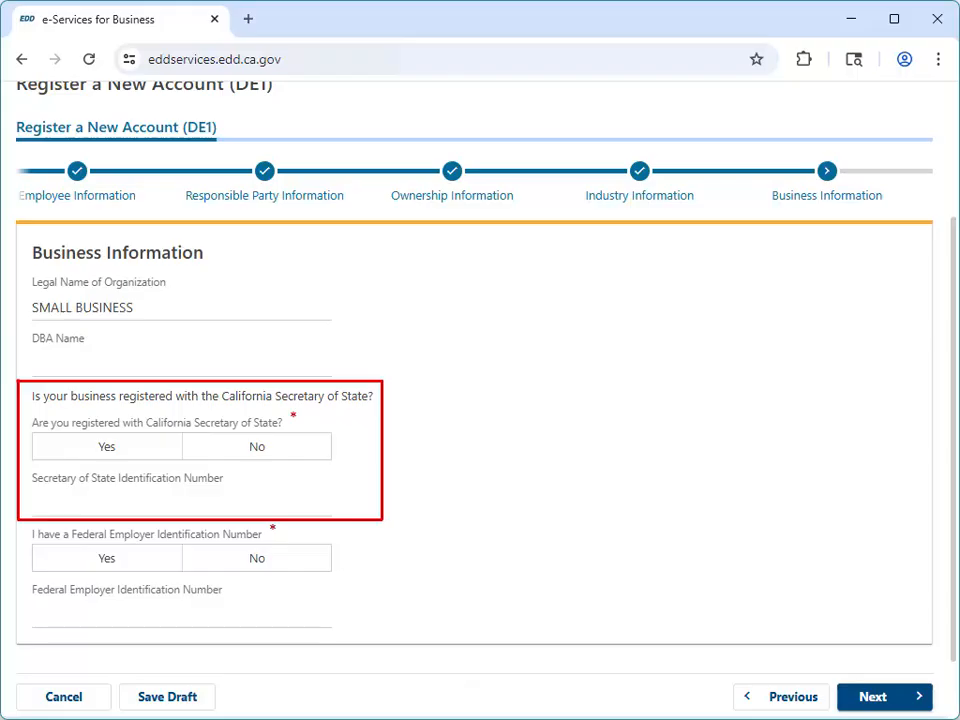
left_click(107, 447)
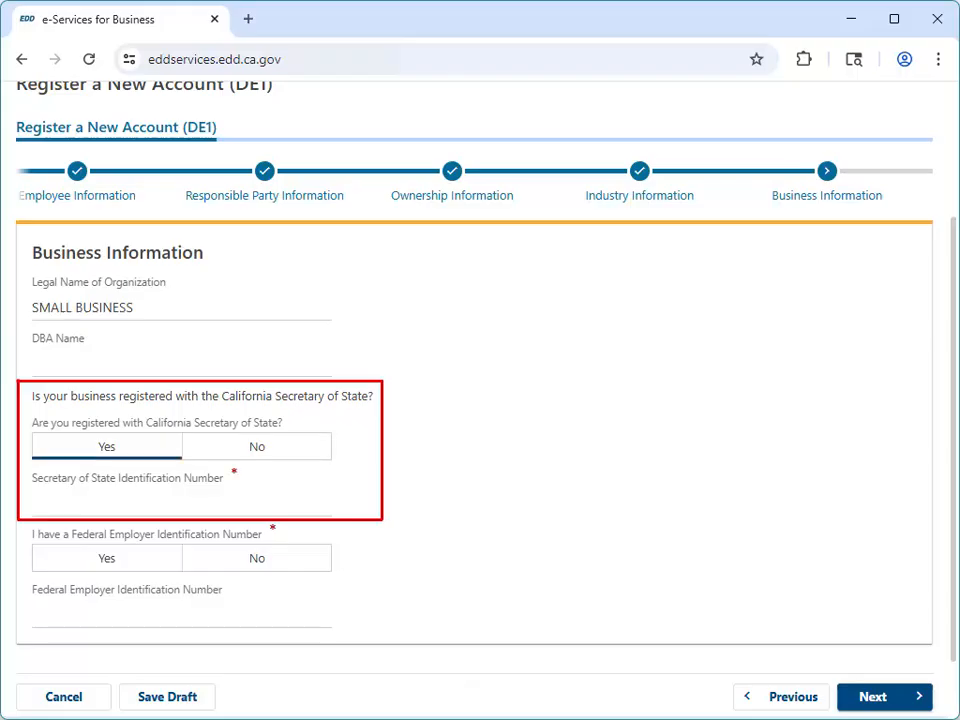
type("C1234567")
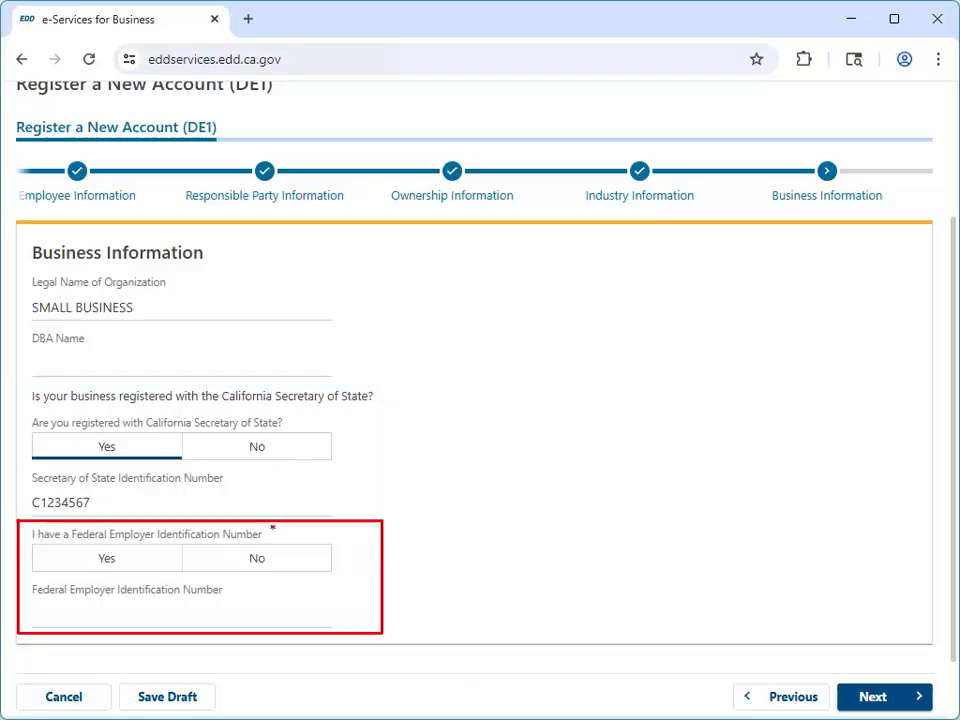
left_click(107, 558)
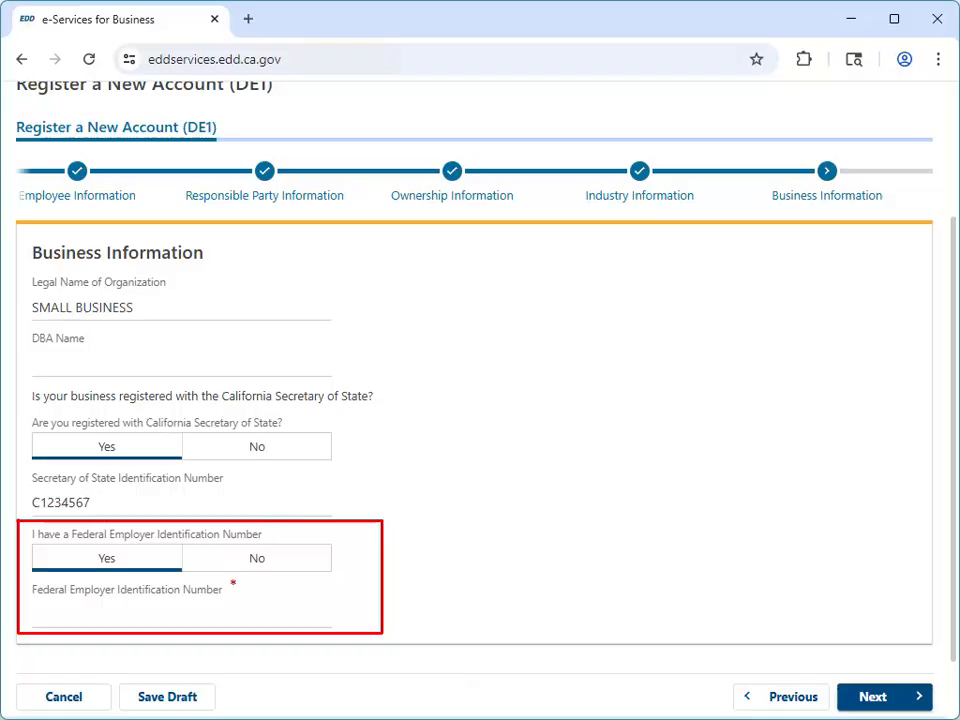
type("94-1234567")
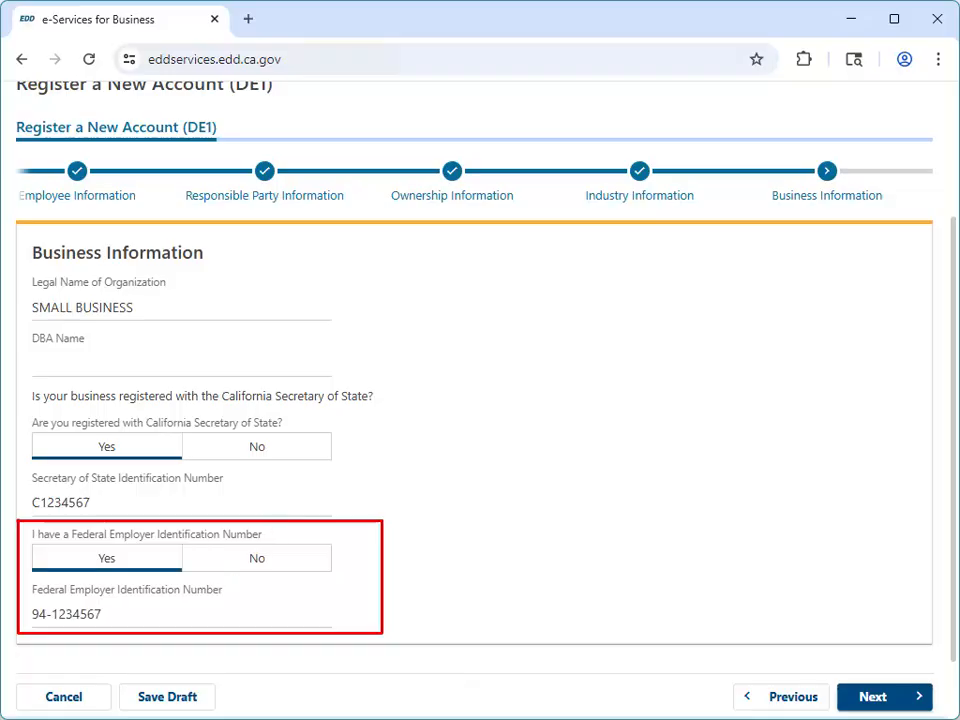
left_click(878, 697)
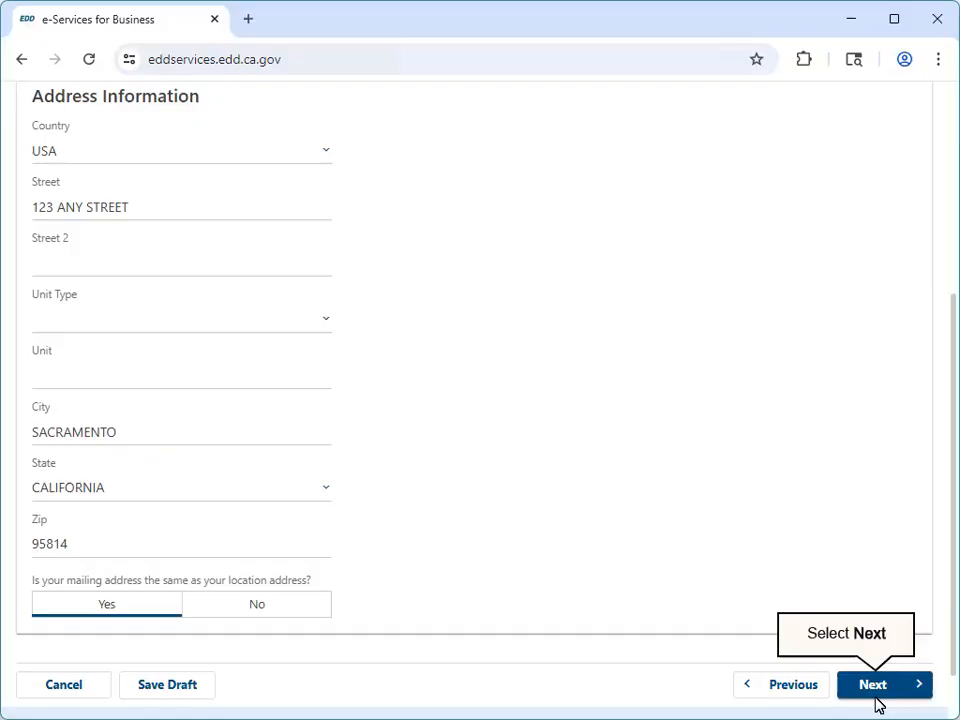
Fill in the location address as also the mailing address, and the business contact's phone and e-mail with email contact allowed
left_click(876, 695)
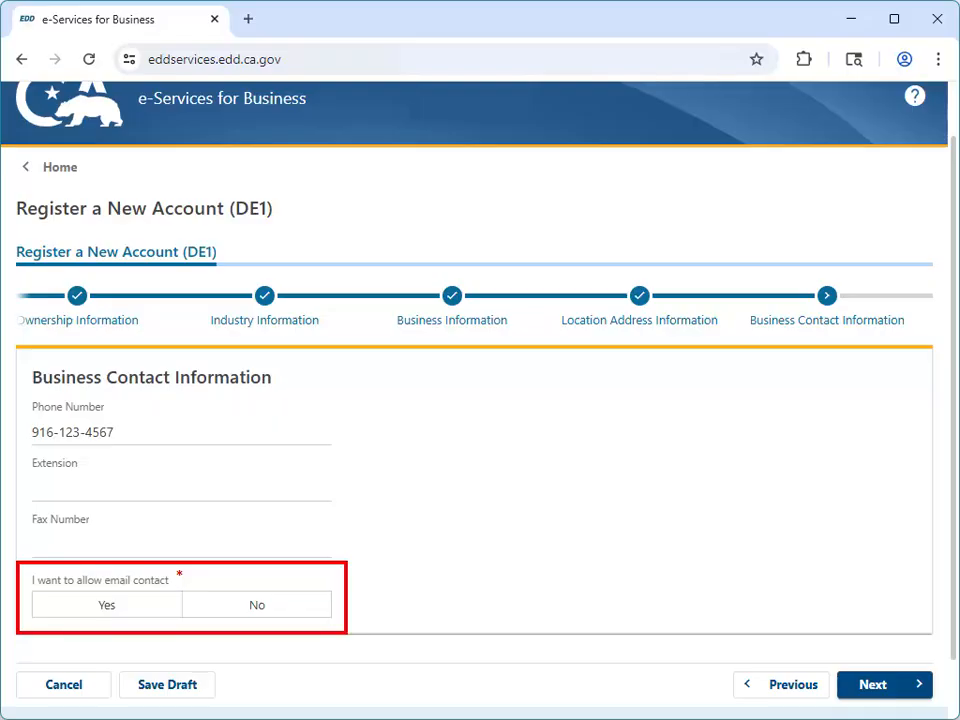
left_click(876, 700)
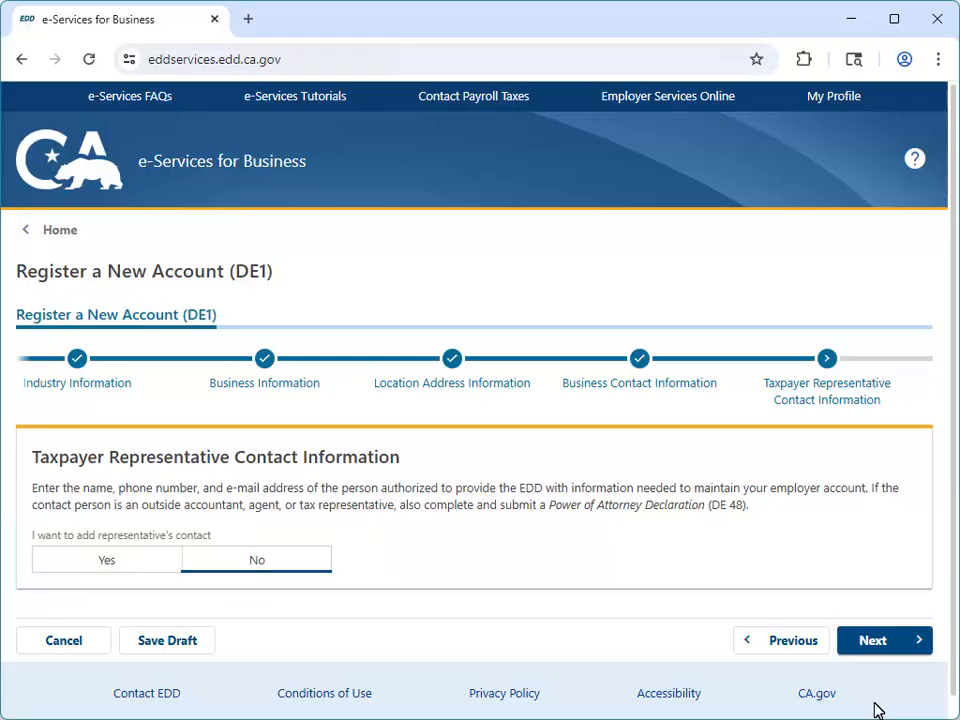
Answer No to adding a taxpayer representative contact, and No to both payroll agent and professional assistance questions
left_click(877, 651)
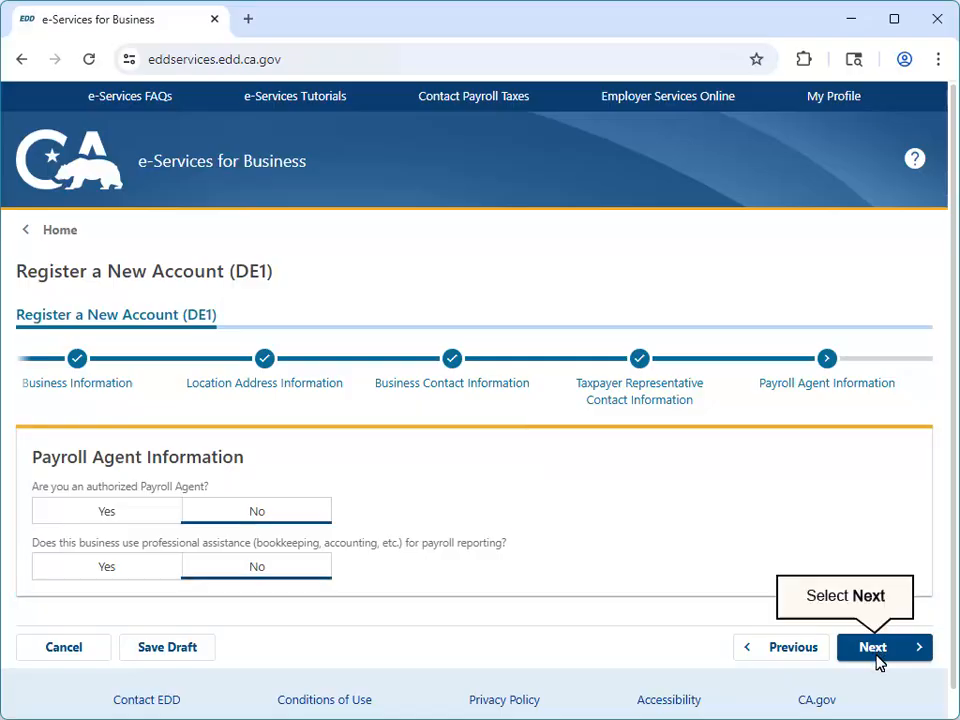
left_click(873, 647)
Complete the declaration with the signer's name, title PRESIDENT and phone number, and submit the registration request
scroll(480, 400, "down", 3)
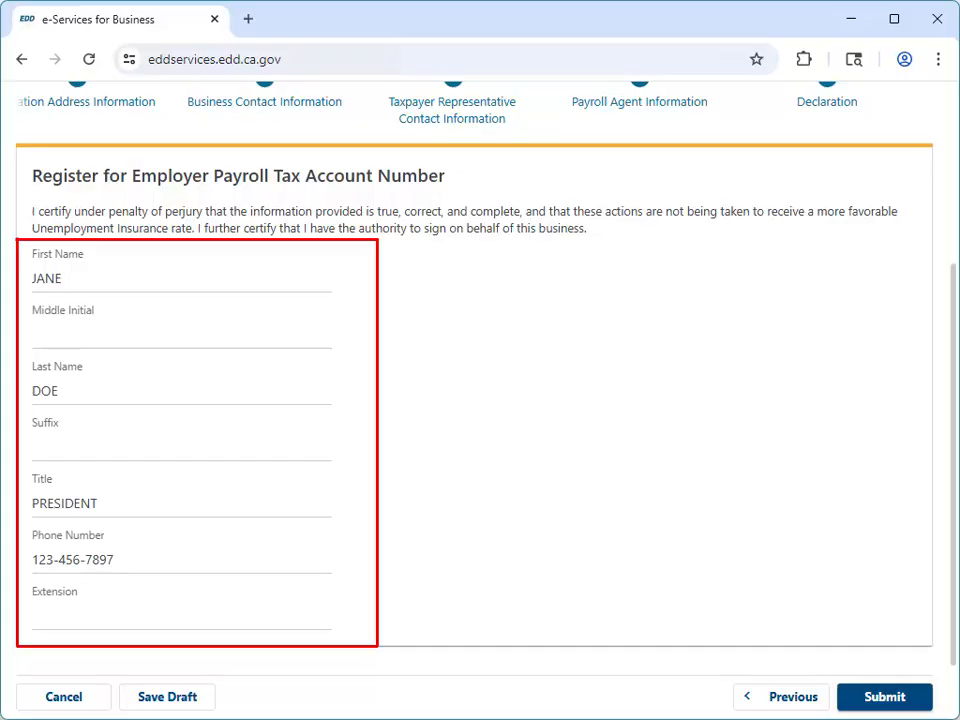
left_click(887, 704)
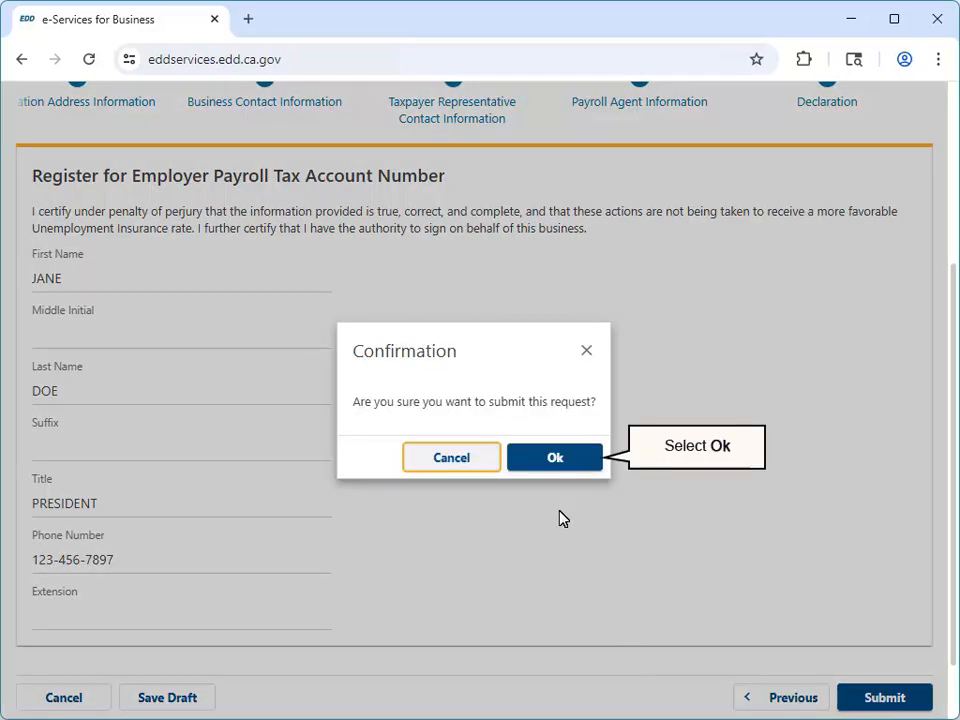
left_click(556, 459)
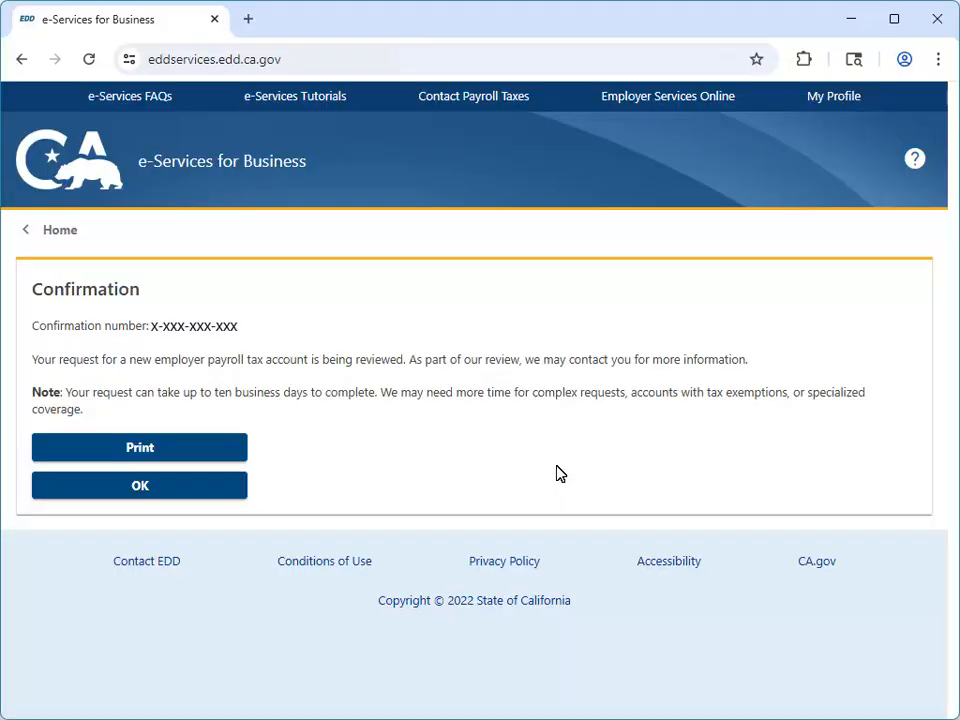